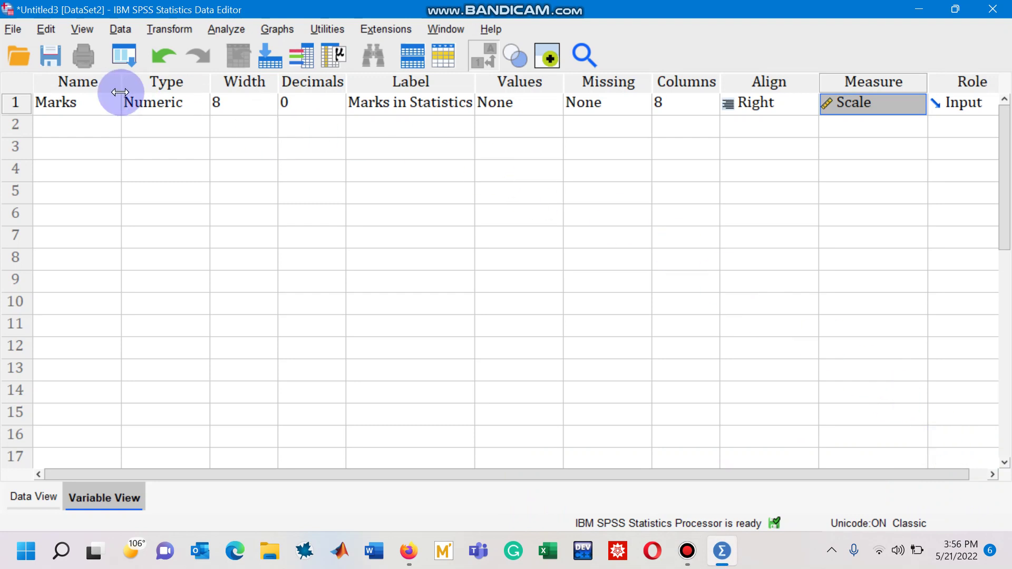
Step: Leave the Marks variable name and switch to Data View to enter marks
double_click(91, 103)
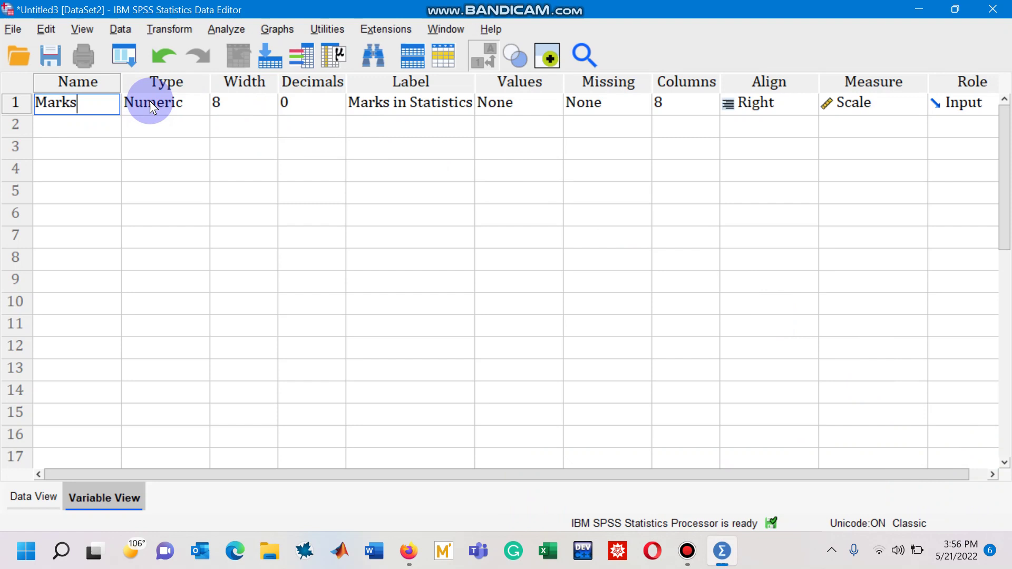
key("ctrl+t")
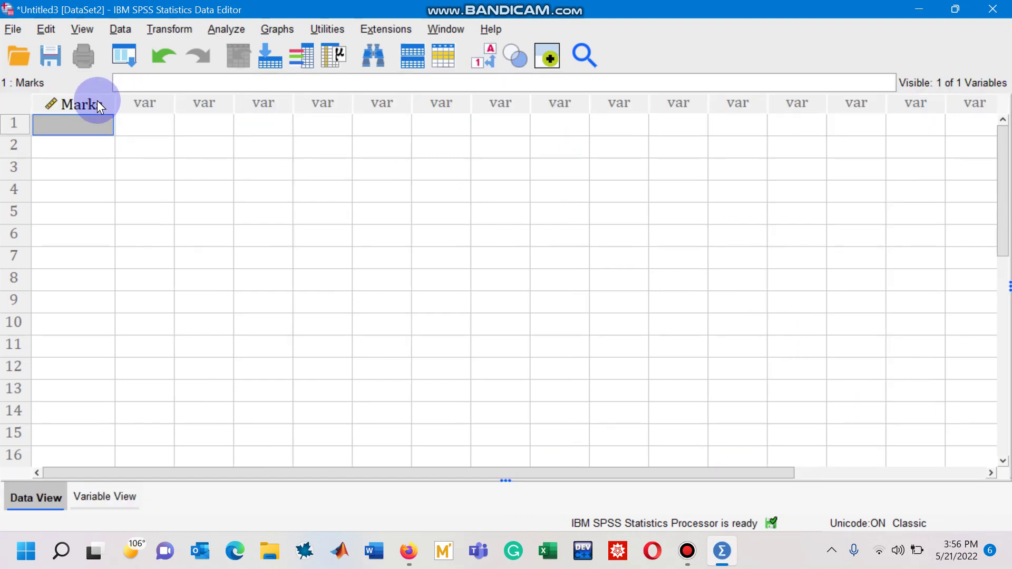
mouse_move(98, 101)
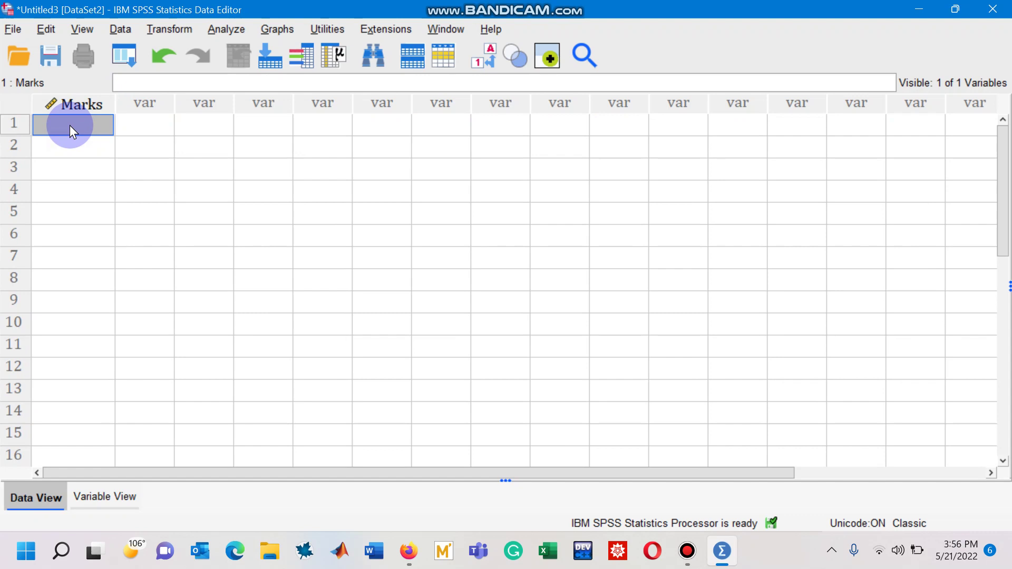
Step: Enter marks 56, 92, 89, 47, 56, 23, 19, 74, 96, 82 in rows 1-10
type("56")
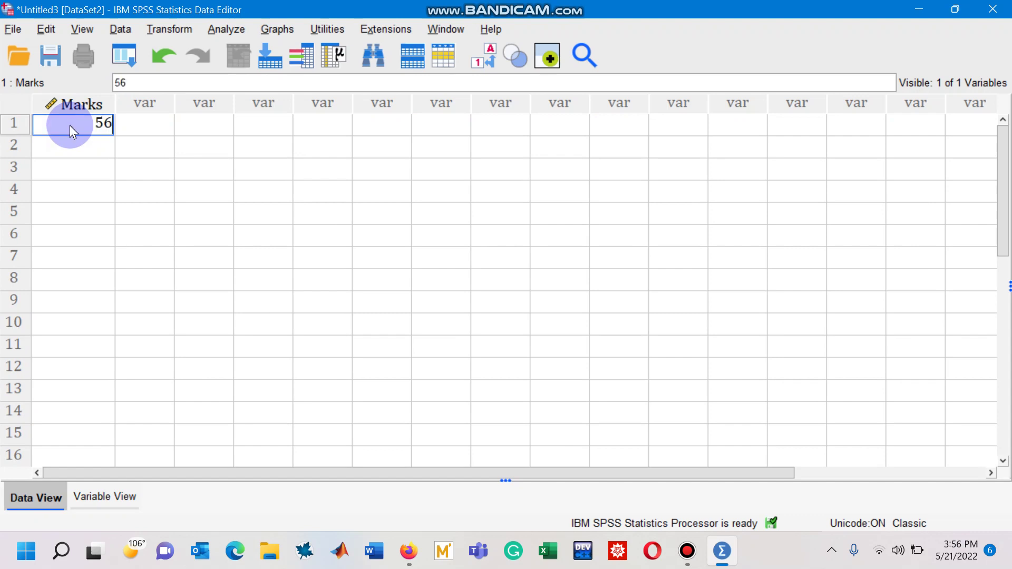
key("Return")
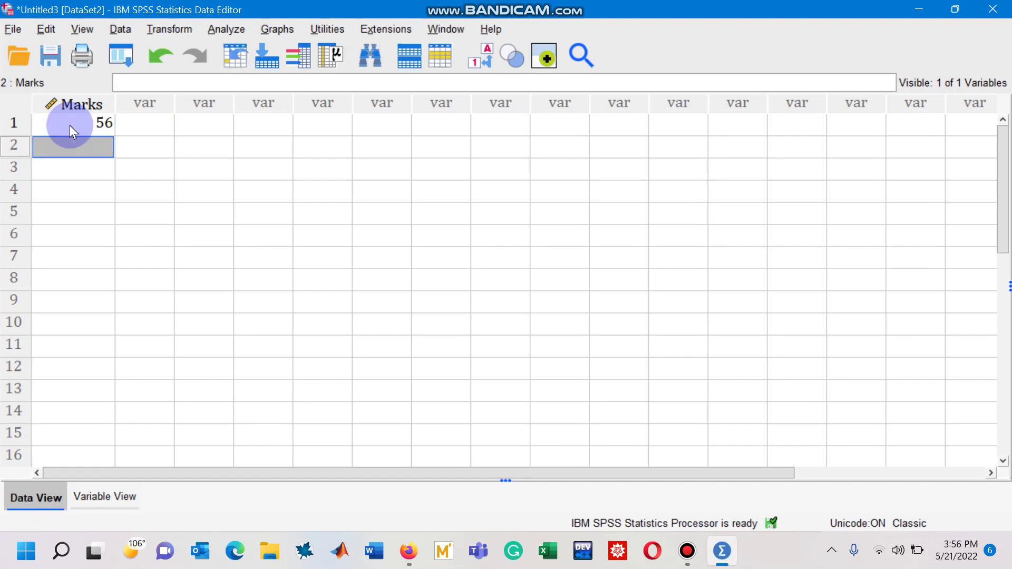
type("92")
key("Return")
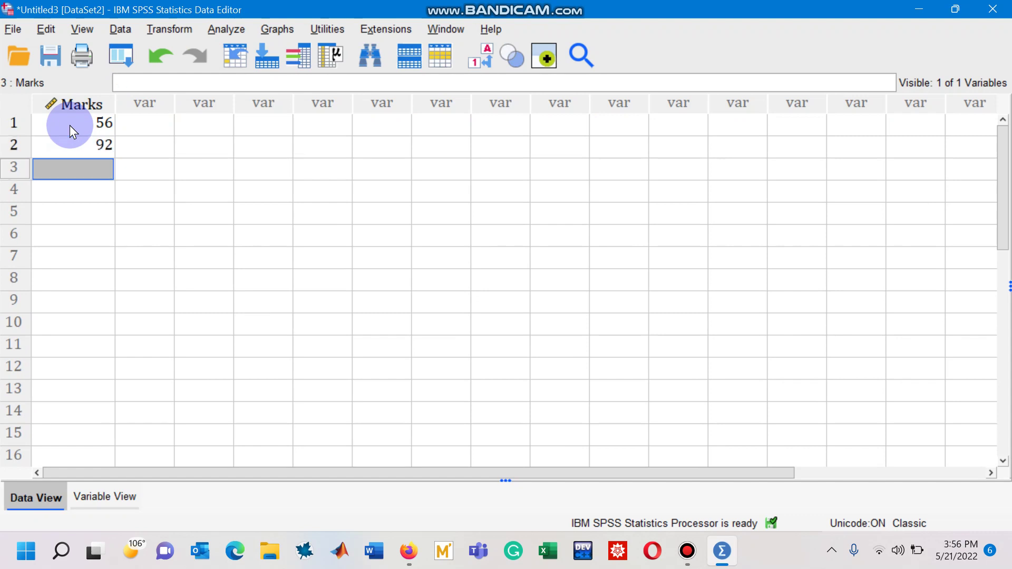
type("89")
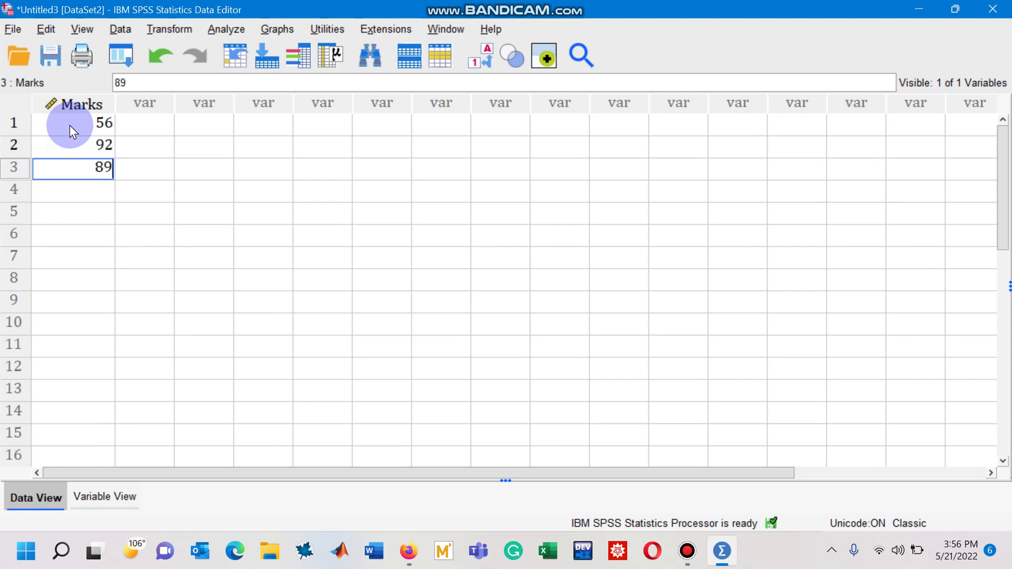
key("Return")
type("47")
key("Return")
type("56")
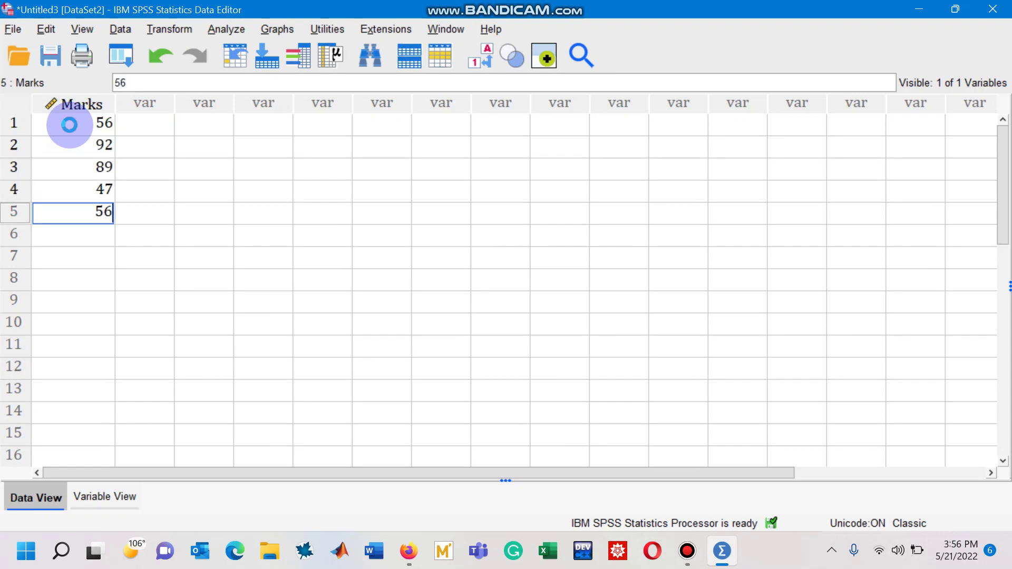
key("Return")
type("23")
key("Return")
type("19")
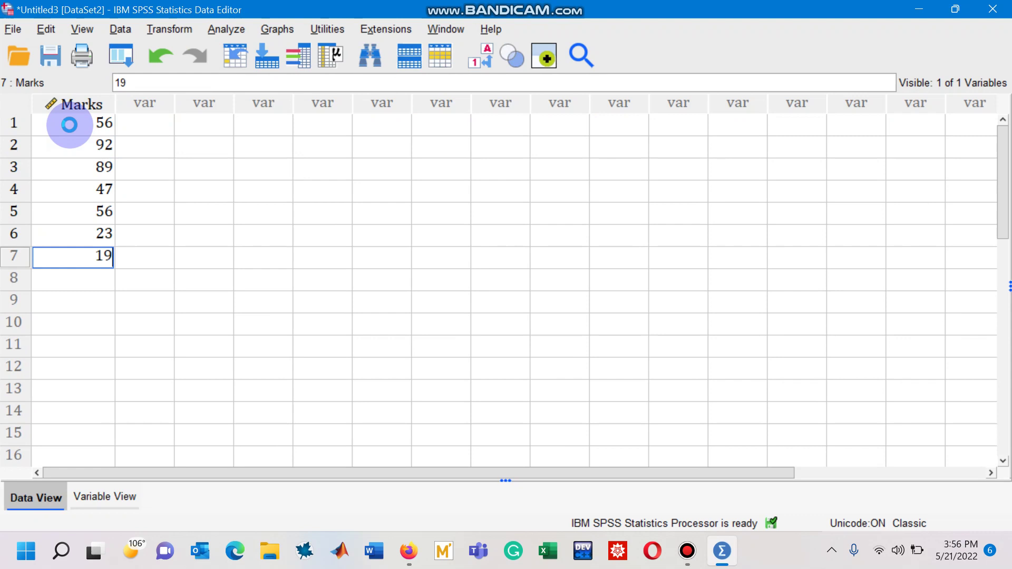
key("Return")
type("74")
key("Return")
type("96")
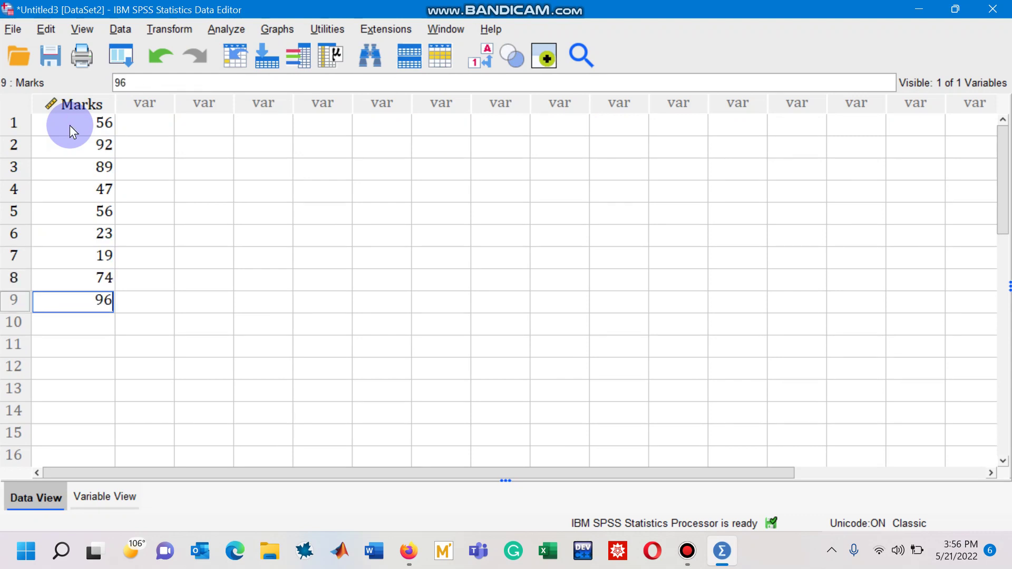
key("Return")
type("82")
key("Return")
Step: Enter marks 68, 93, 56, 36, 47, 59, 98, 32, 56, 83 in rows 11-20, then return to the top
type("68")
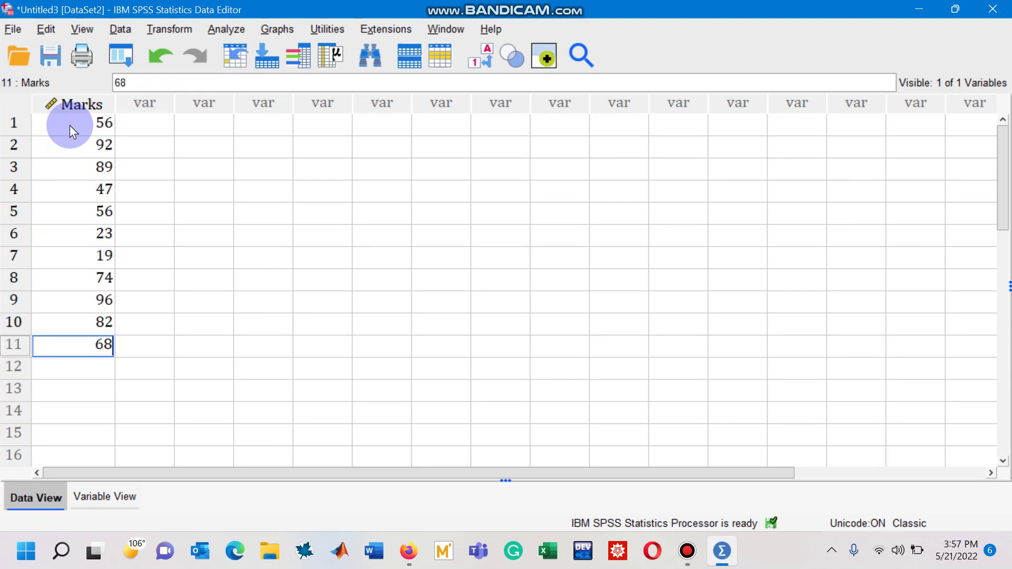
key("Return")
type("93")
key("Return")
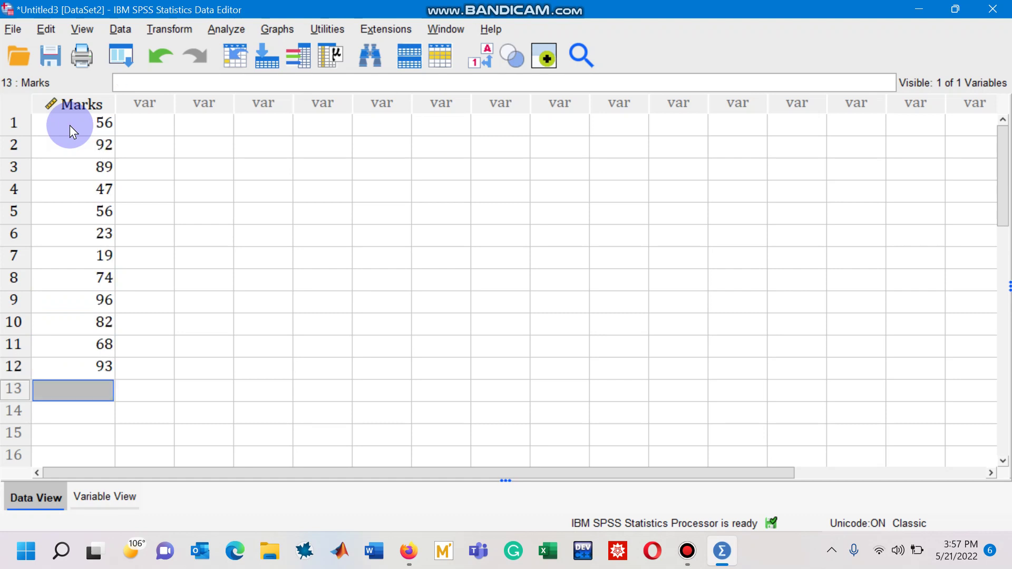
type("56")
key("Return")
type("36")
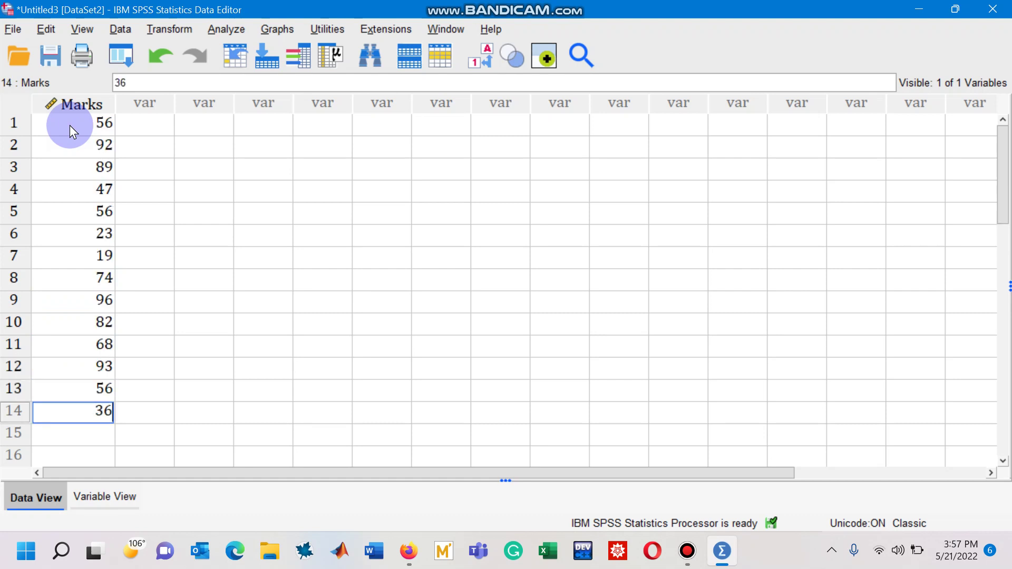
key("Return")
type("47")
key("Return")
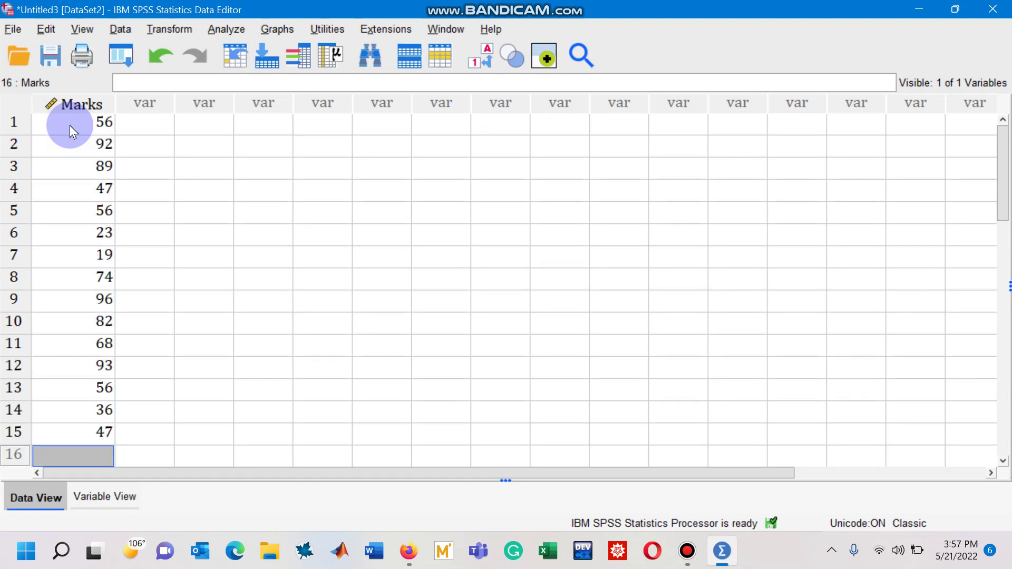
type("59")
key("Return")
type("98")
key("Return")
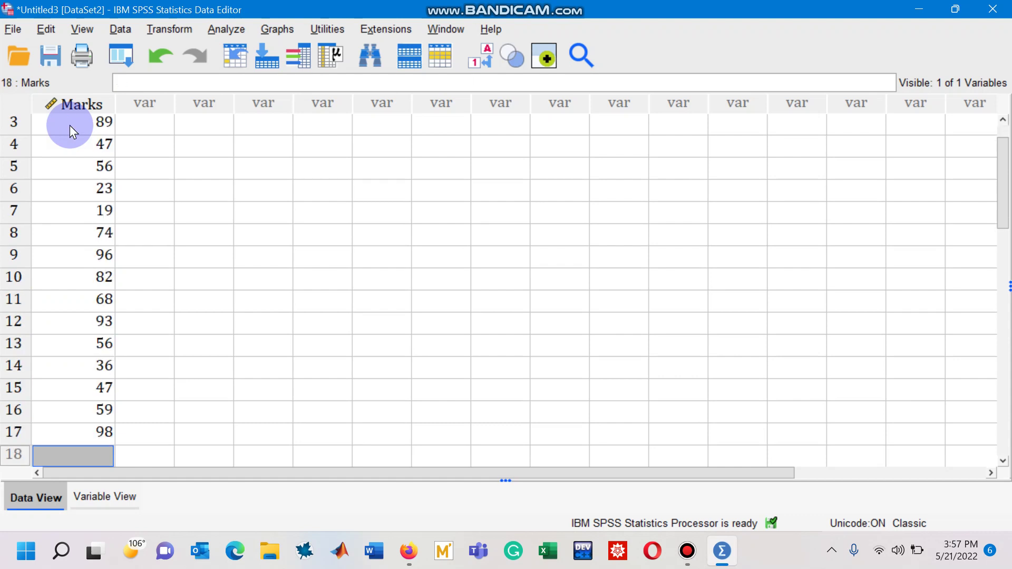
type("32")
key("Return")
type("56")
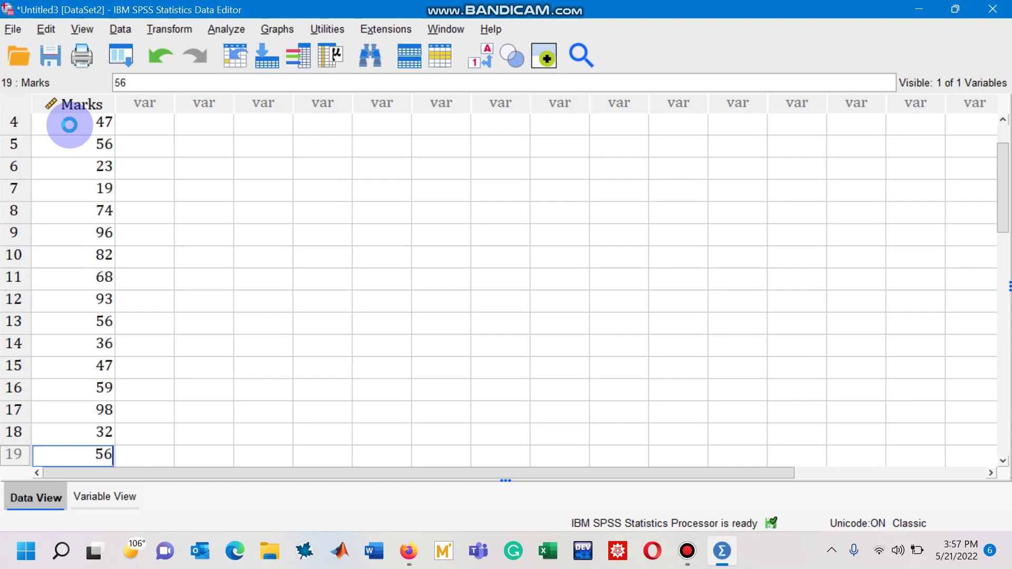
key("Return")
type("8")
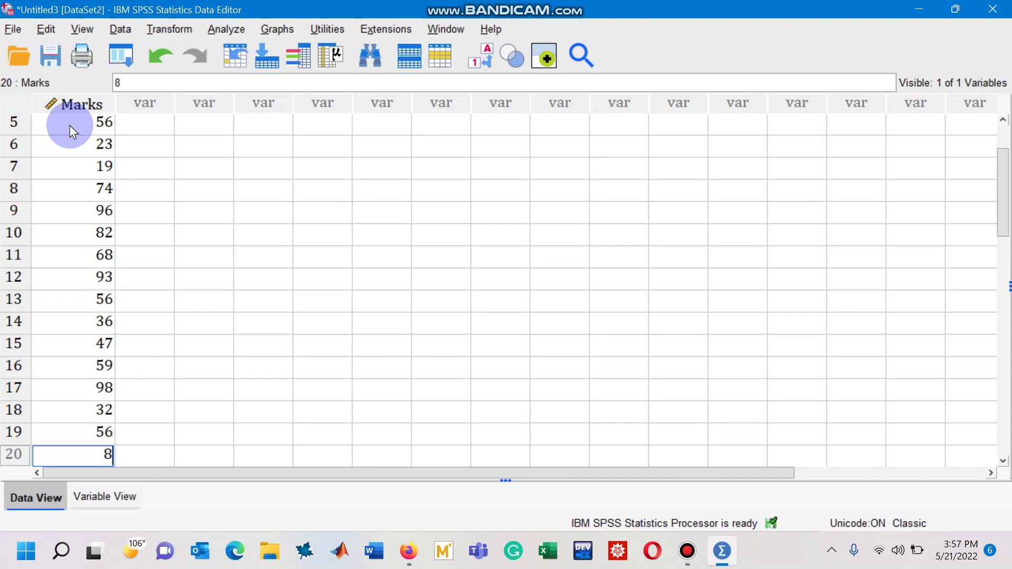
type("3")
key("Return")
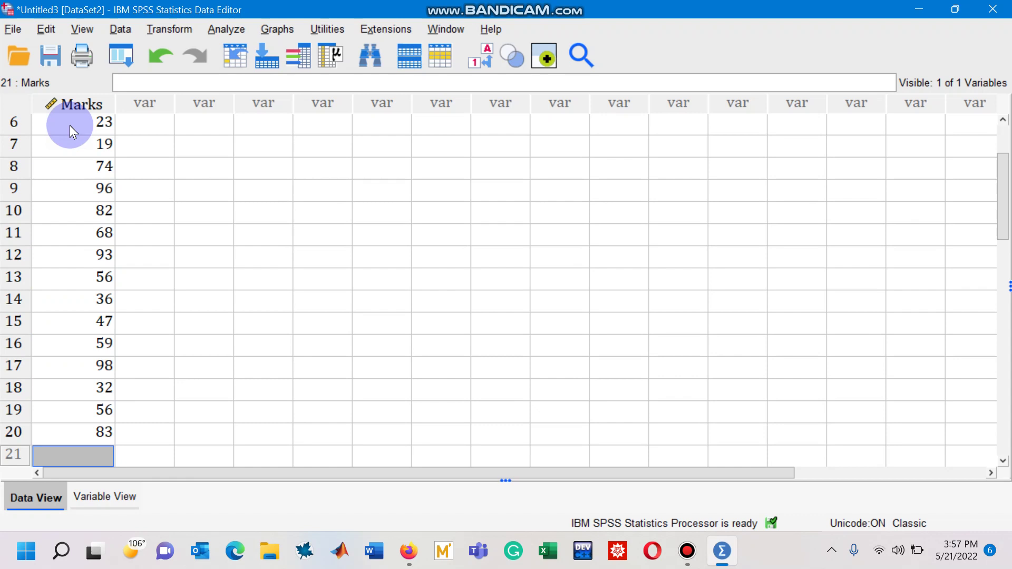
key("ctrl+Home")
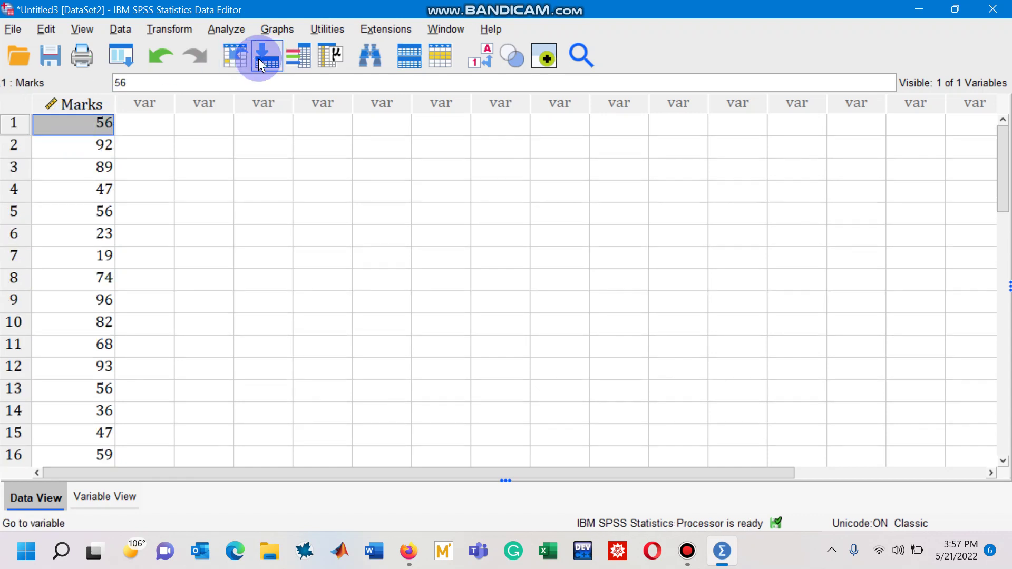
Step: Start an Explore analysis with Marks in Statistics as the dependent variable
left_click(232, 29)
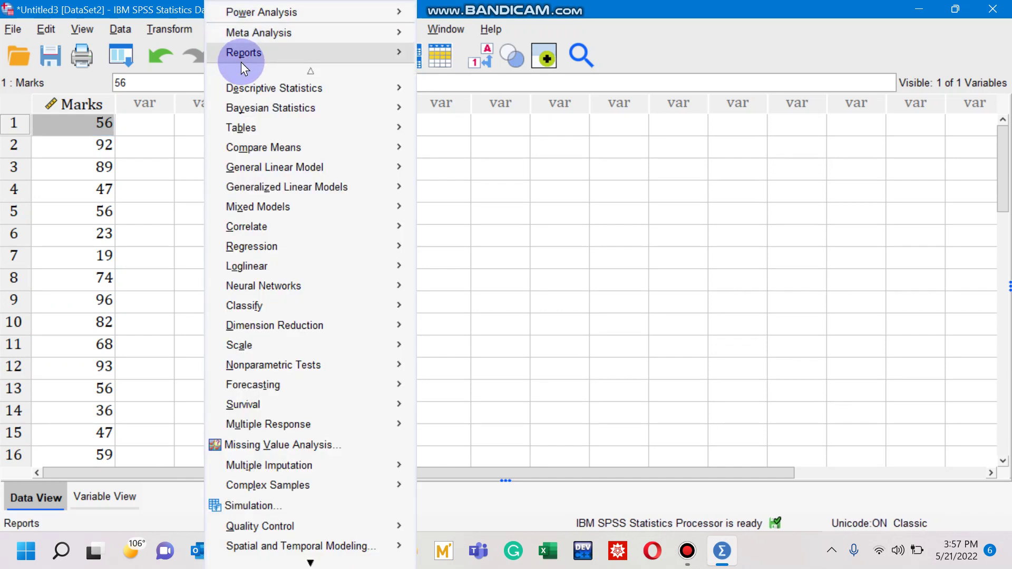
mouse_move(242, 87)
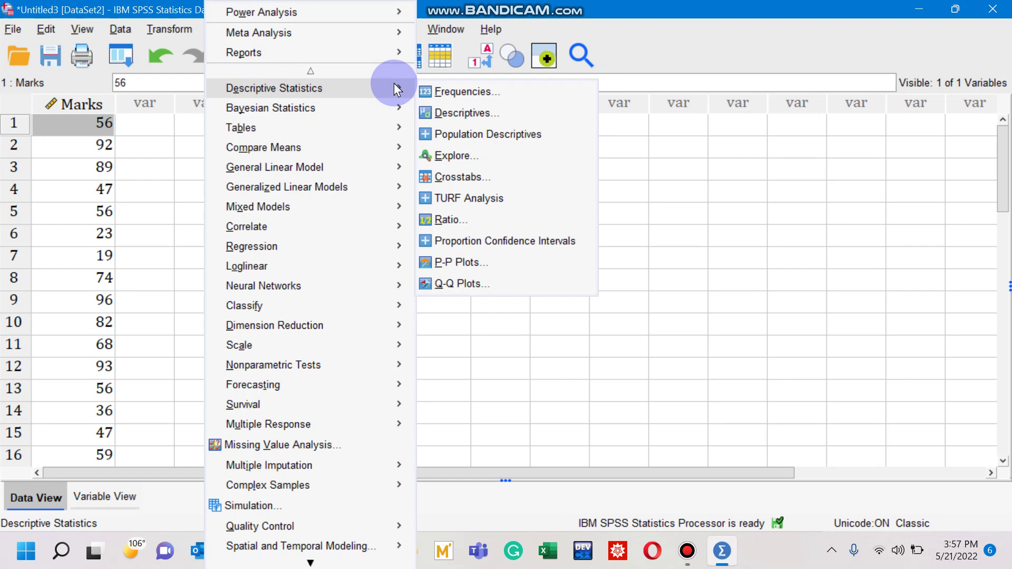
left_click(454, 156)
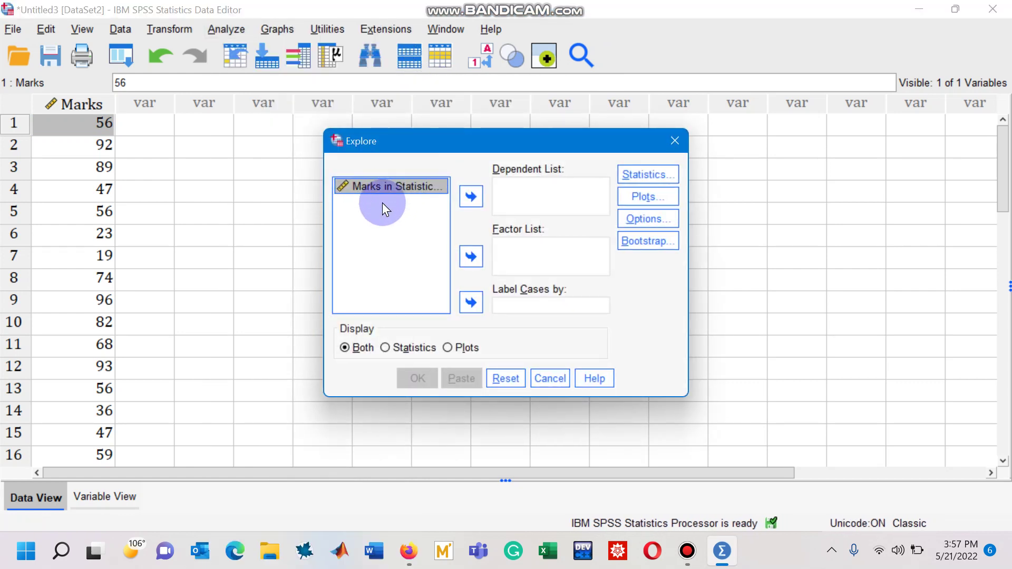
left_click(470, 197)
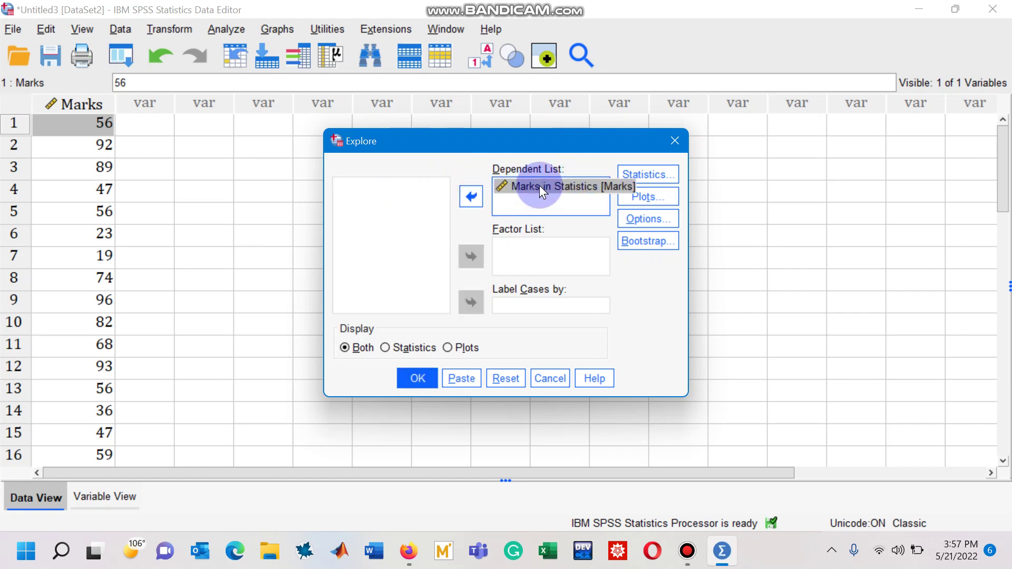
Step: Request a stem-and-leaf plot, display plots only, and run Explore
left_click(625, 199)
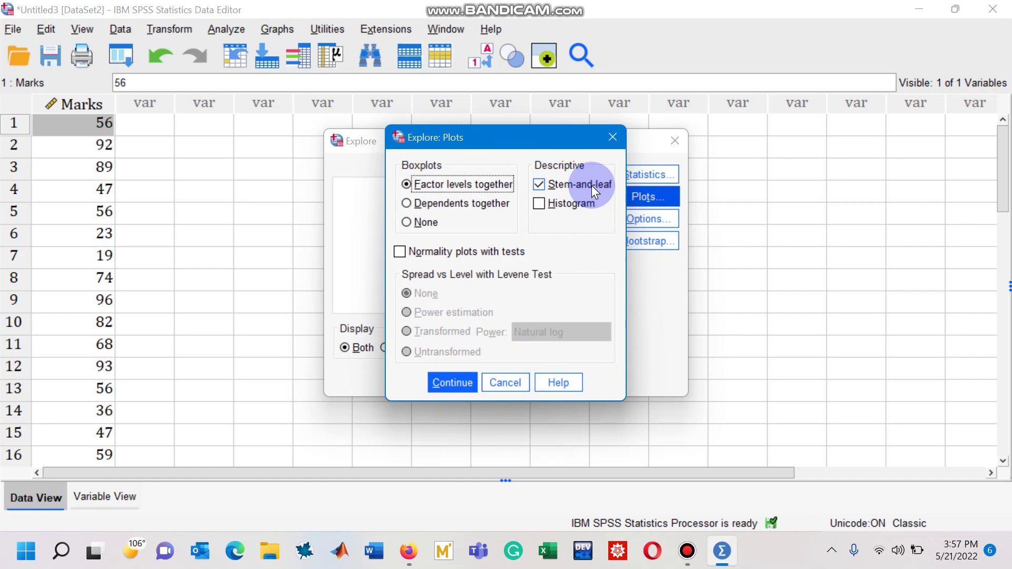
left_click(440, 378)
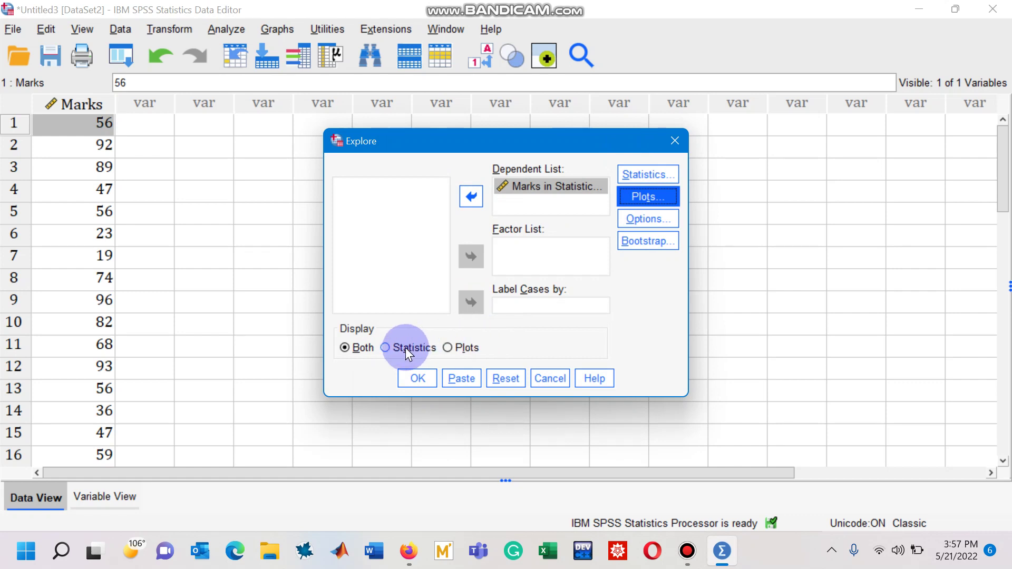
left_click(448, 348)
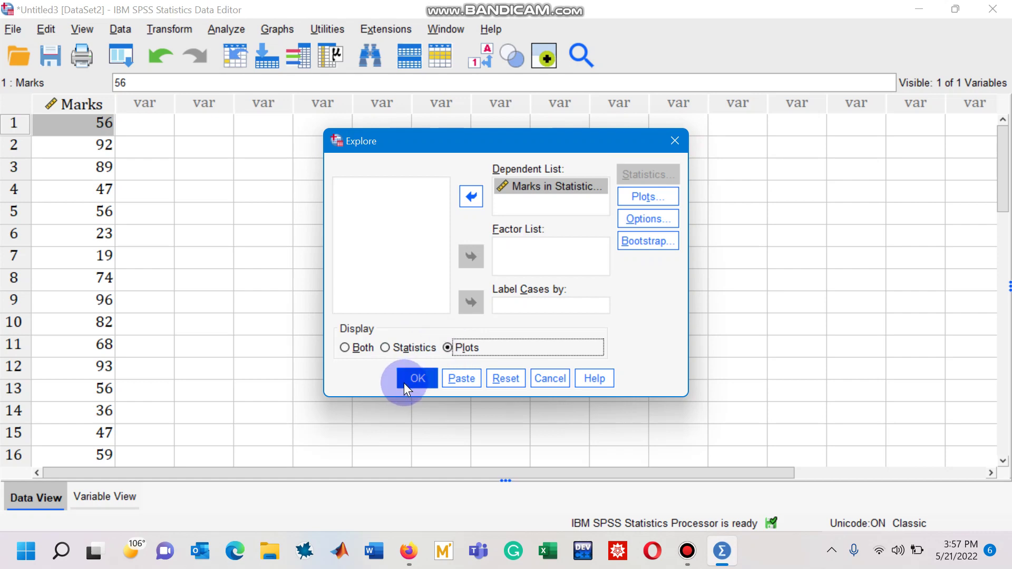
left_click(416, 379)
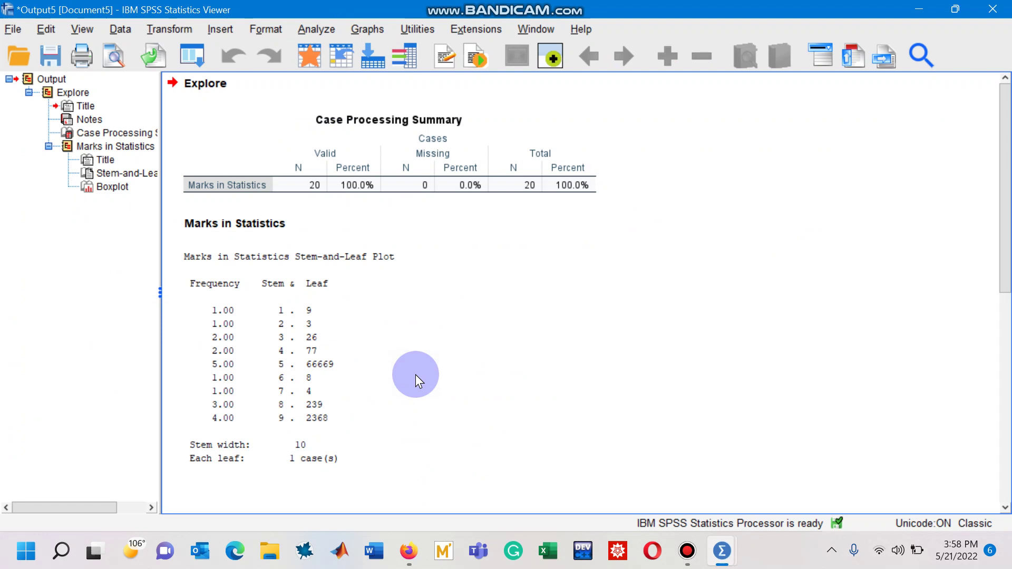
Step: Inspect the stem-and-leaf plot and Case Processing Summary, then return to the Data Editor
left_click(410, 352)
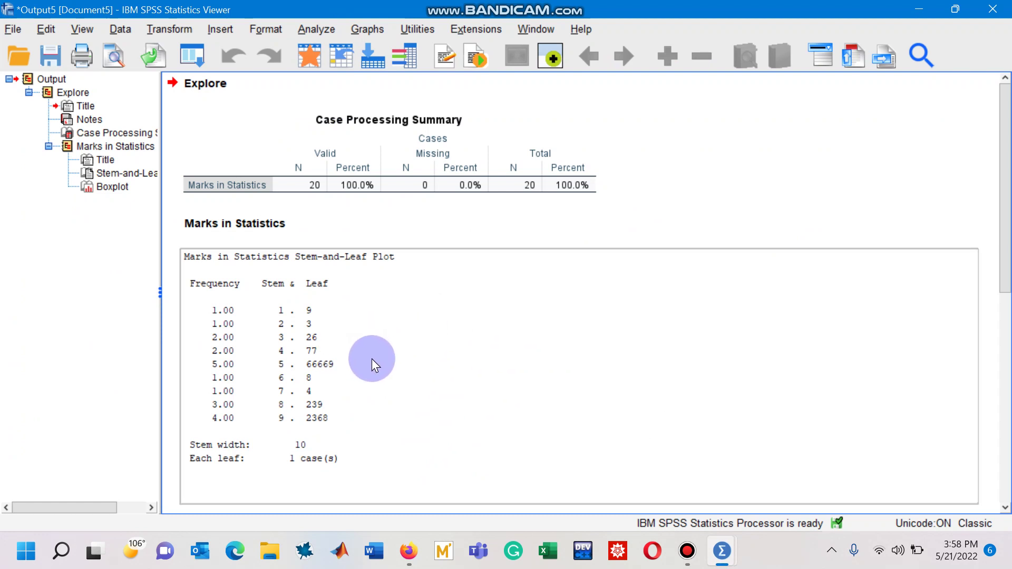
left_click(354, 188)
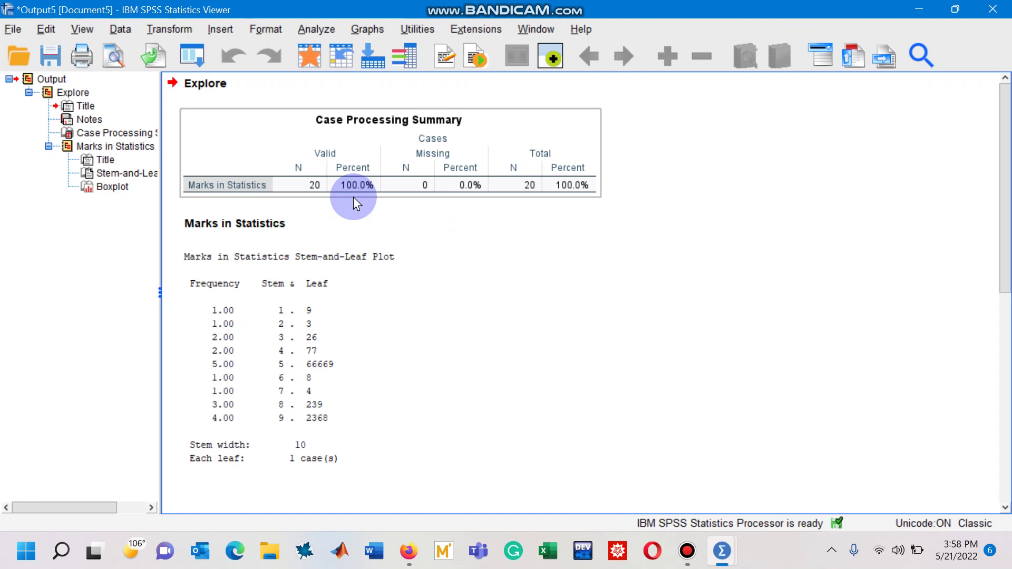
left_click(394, 350)
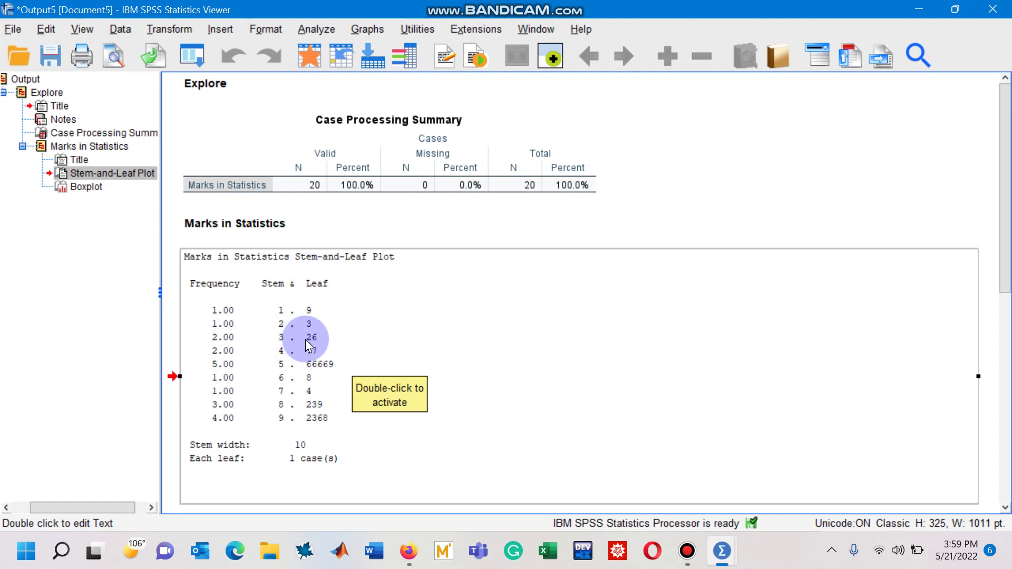
key("alt+Tab")
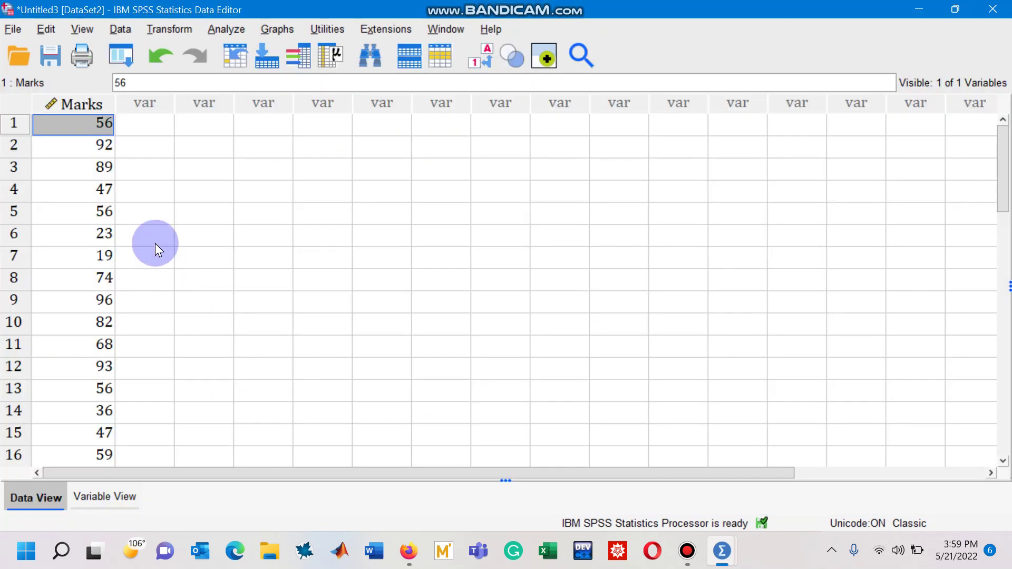
Step: Sort the Marks column ascending and switch back to the stem-and-leaf output
right_click(92, 106)
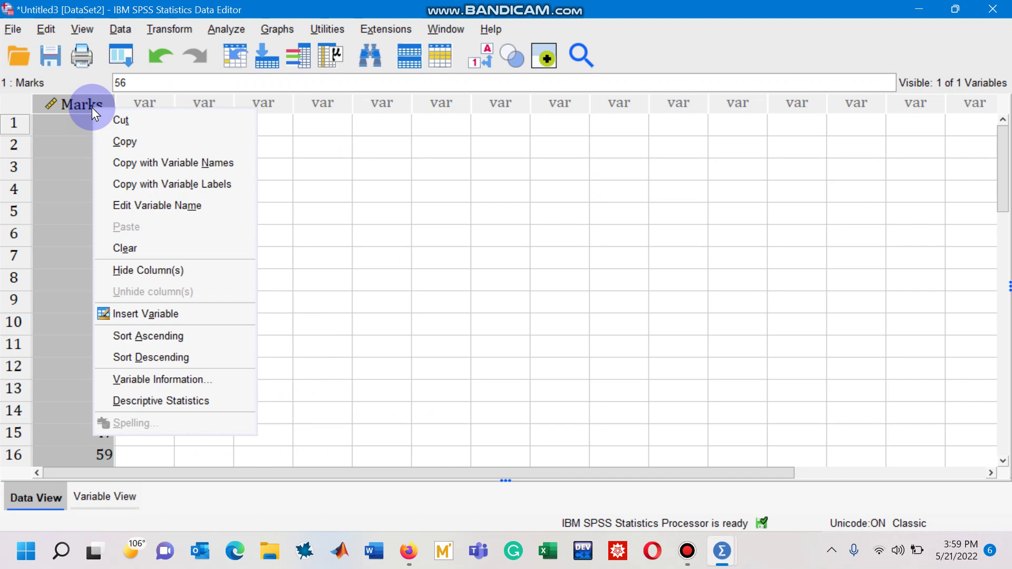
left_click(168, 336)
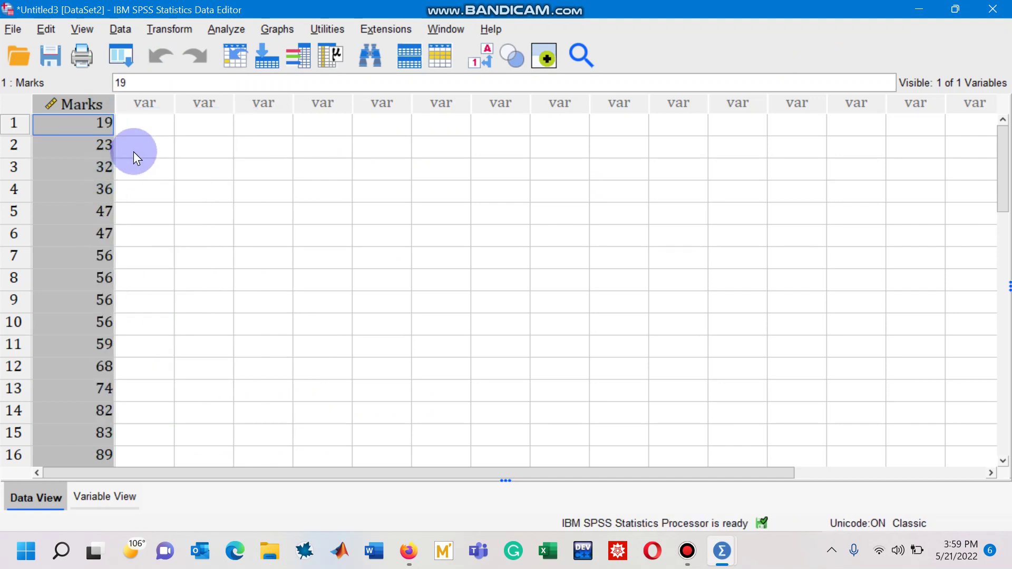
left_click(159, 126)
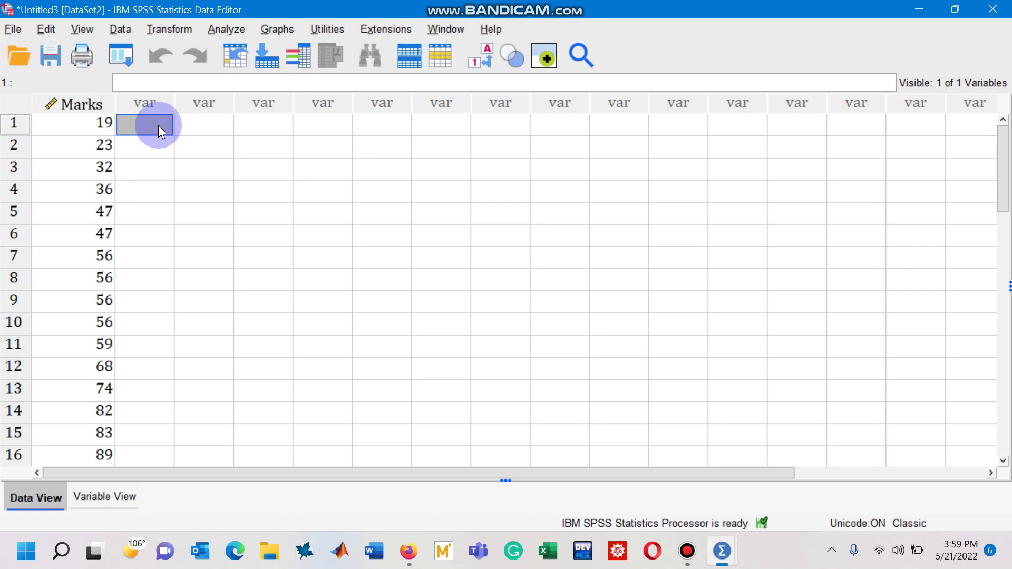
key("Left")
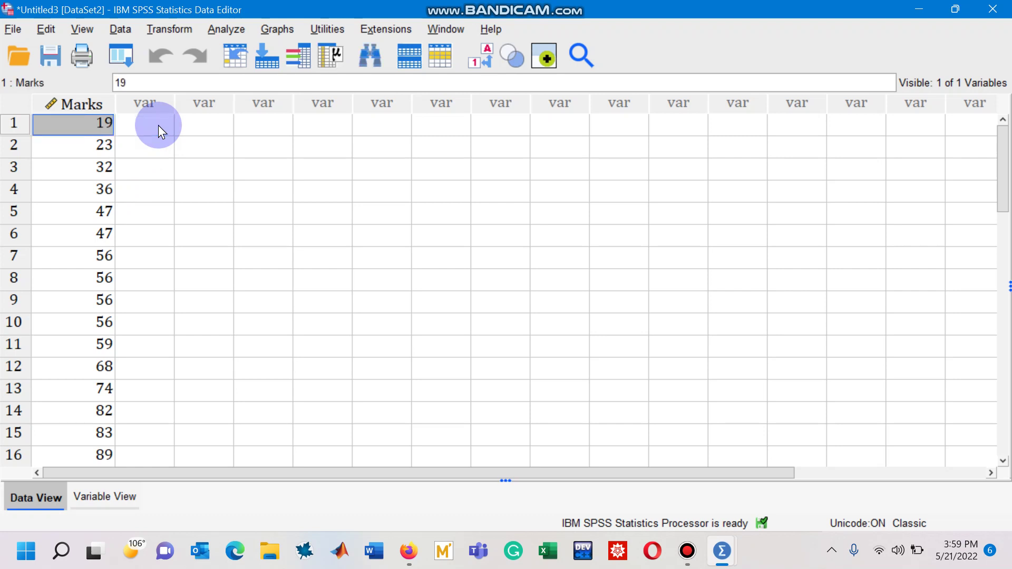
key("alt+Tab")
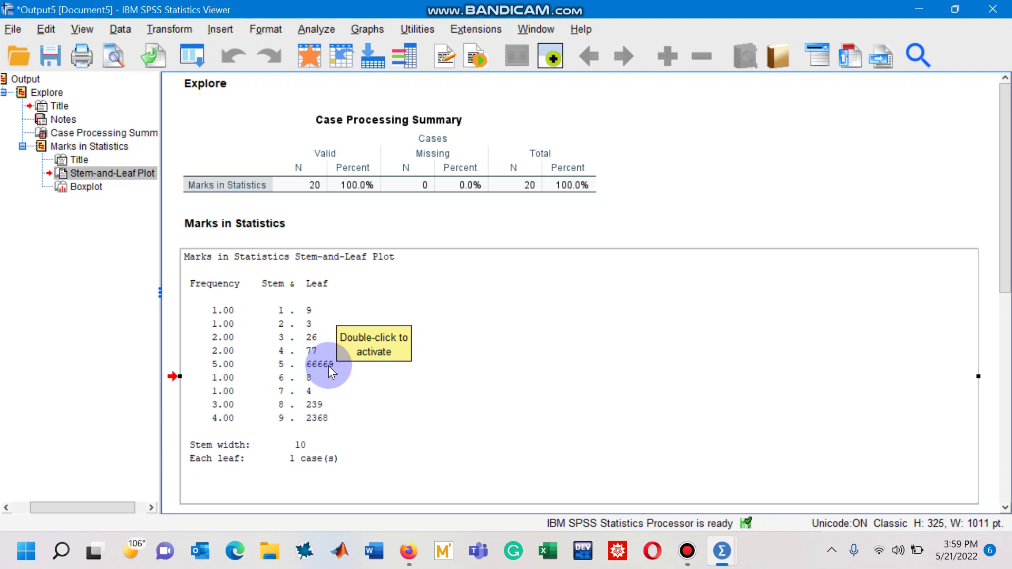
key("alt+Tab")
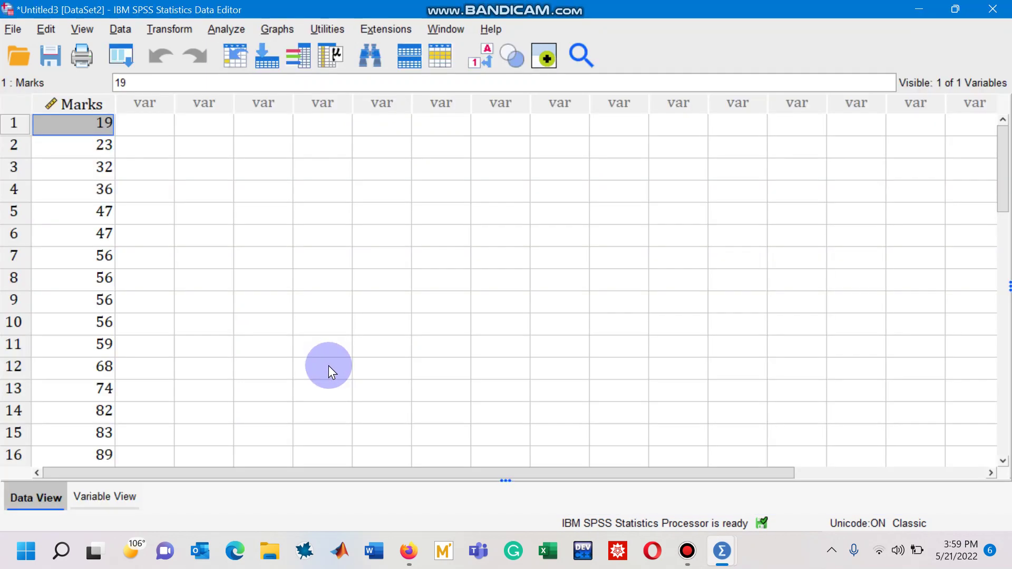
left_click(98, 258)
key("Down")
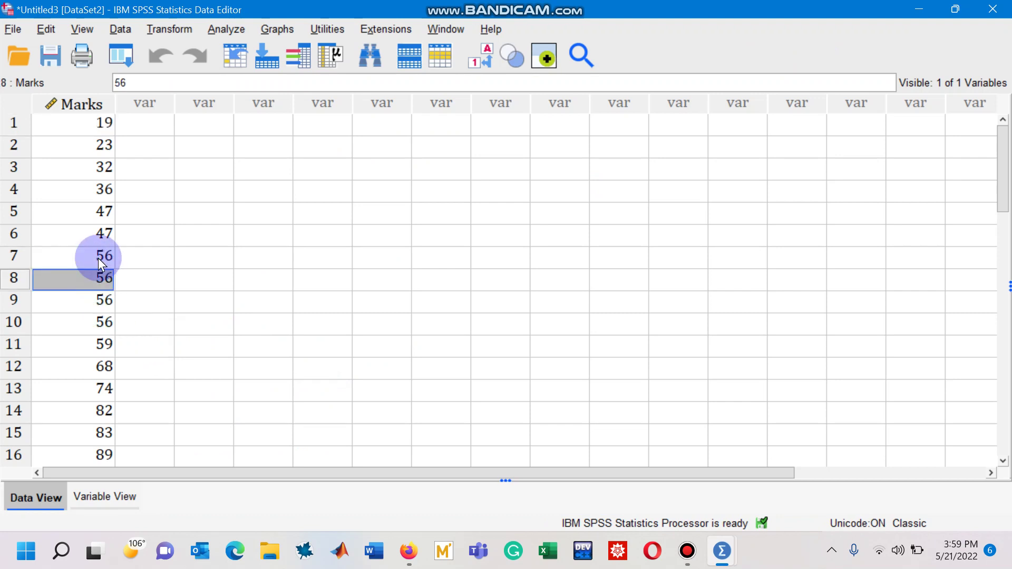
key("Down")
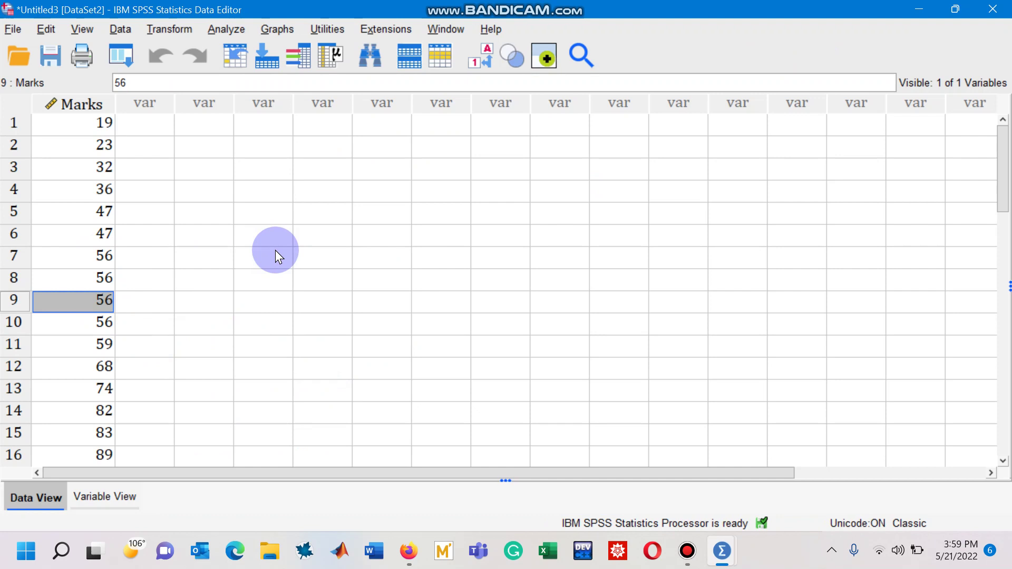
key("Down")
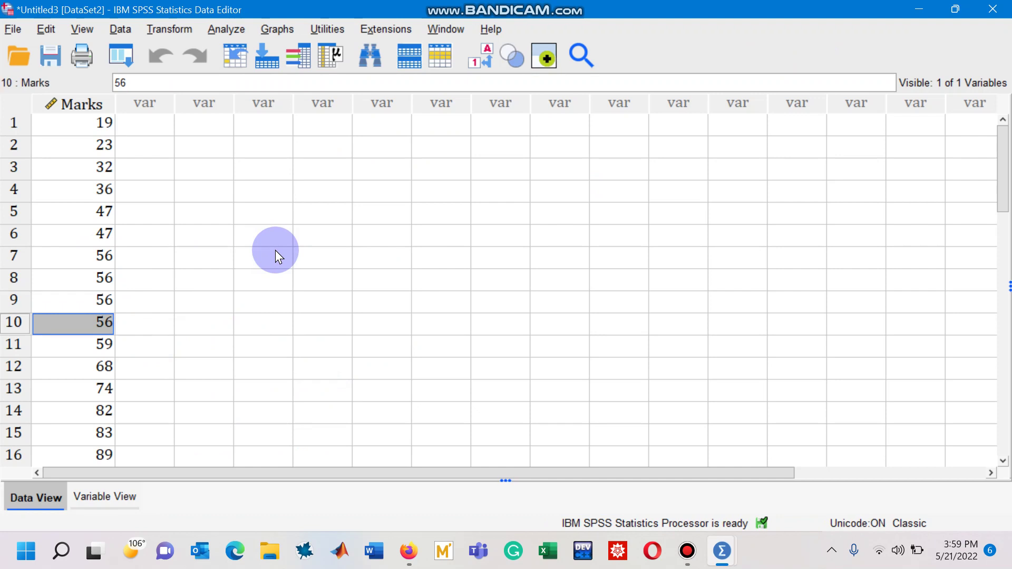
key("alt+Tab")
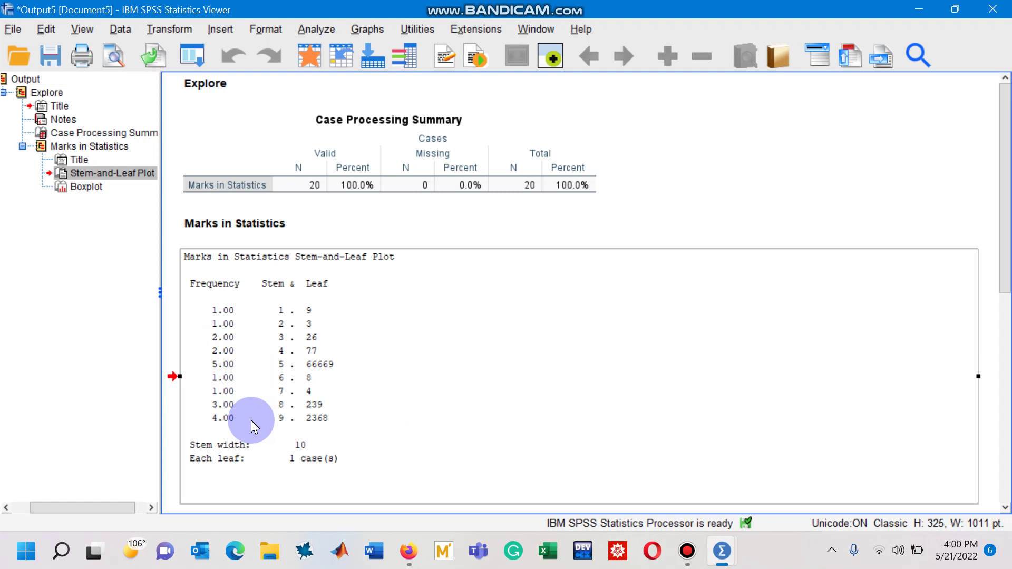
left_click(609, 357)
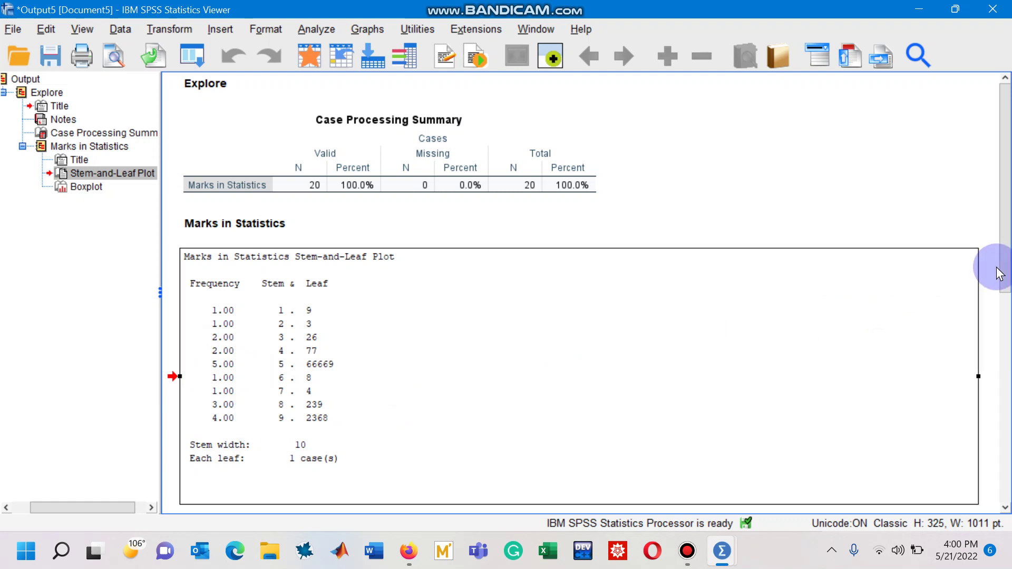
left_click_drag(1009, 268, 1010, 430)
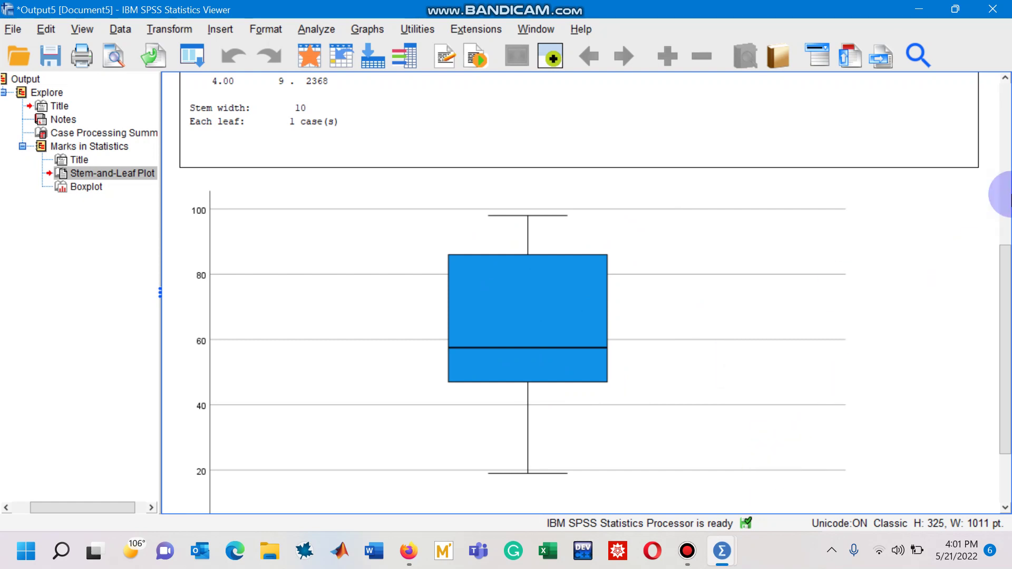
left_click(1006, 194)
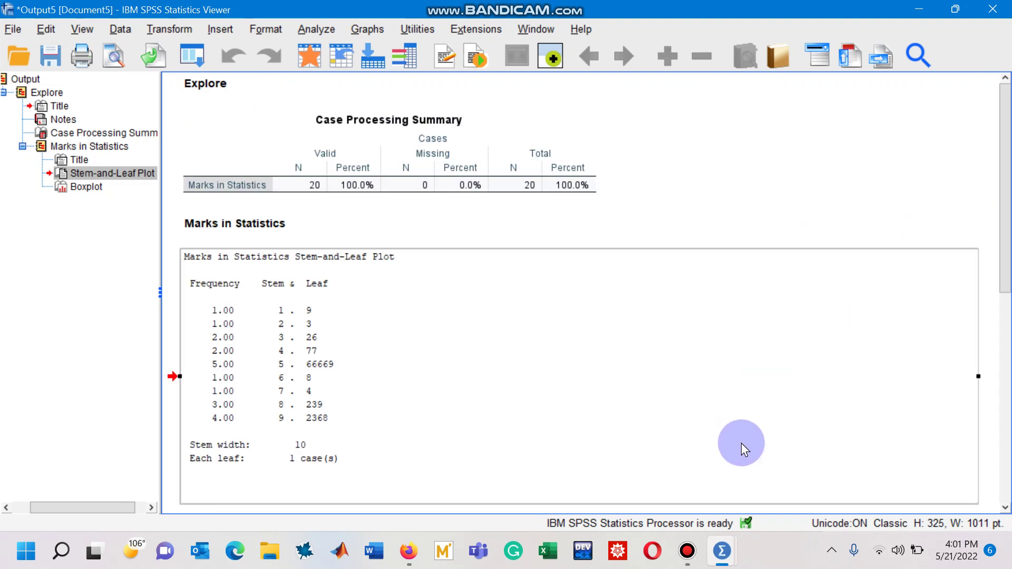
left_click(687, 551)
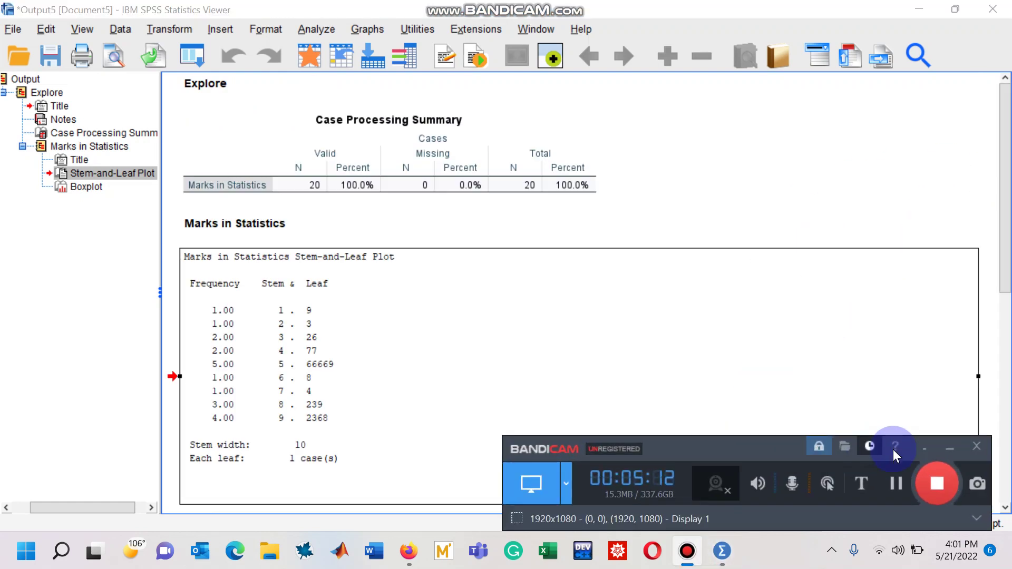